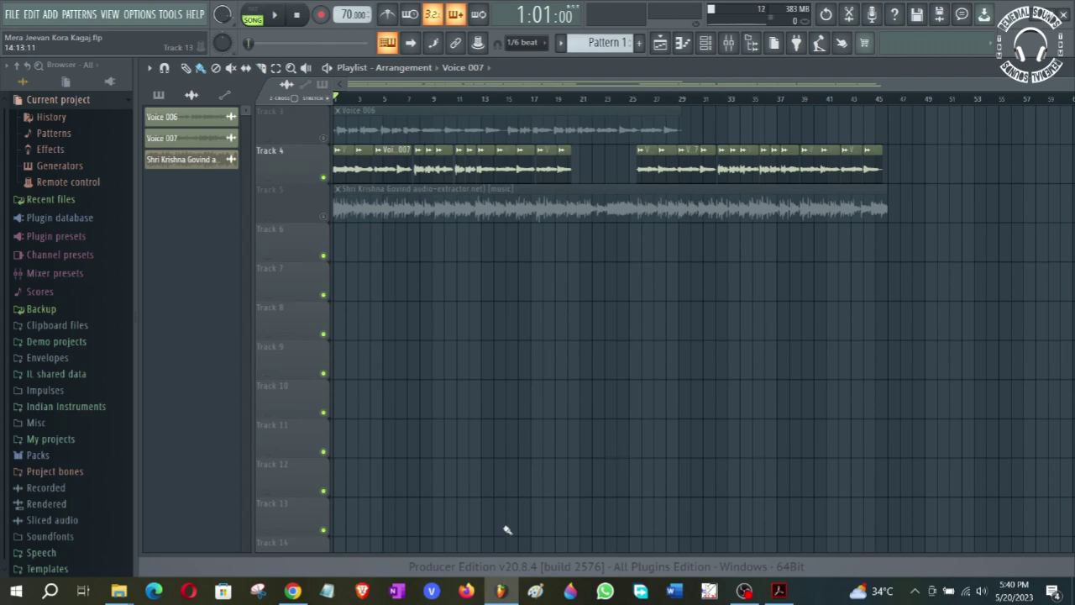
Step: Go from the 'little alter boy' Google results in Chrome to the Soundtoys Little AlterBoy product page
{"action": "left_click", "coordinate": [292, 591]}
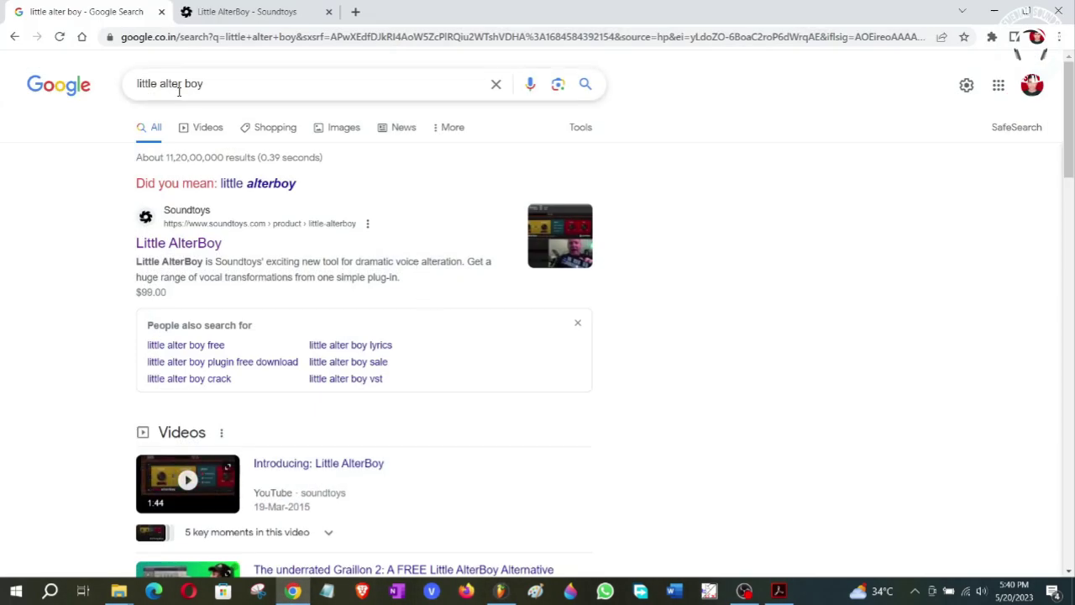
{"action": "left_click", "coordinate": [221, 80]}
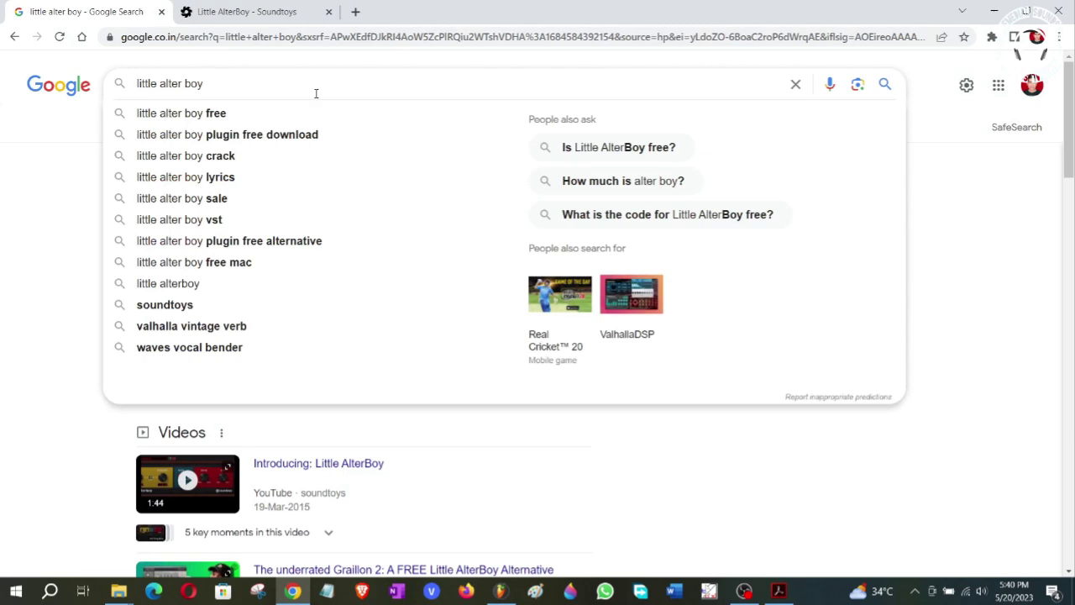
{"action": "left_click", "coordinate": [55, 190]}
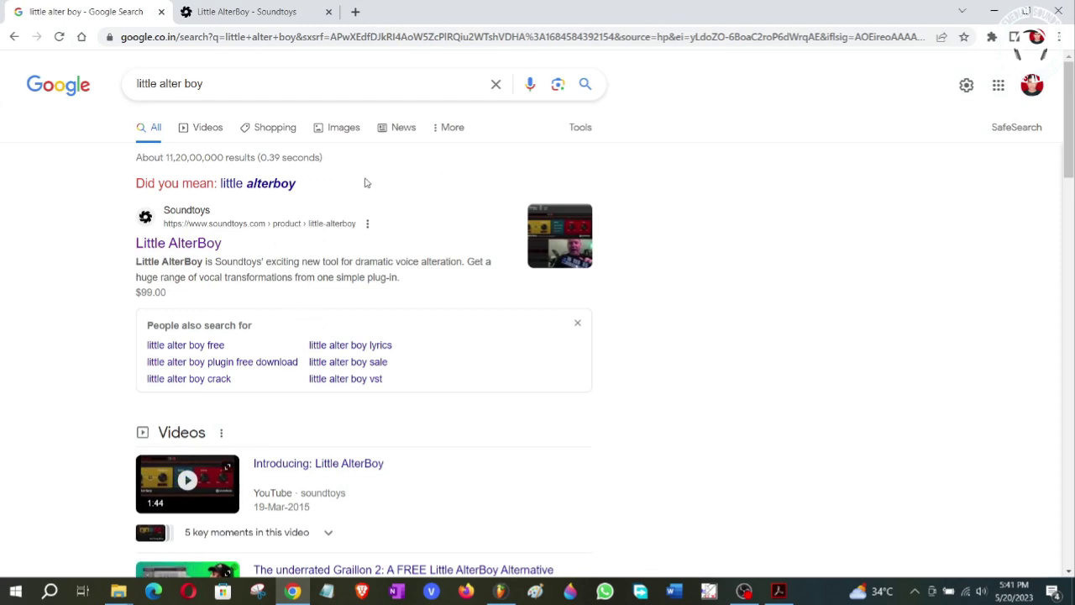
{"action": "left_click", "coordinate": [246, 10]}
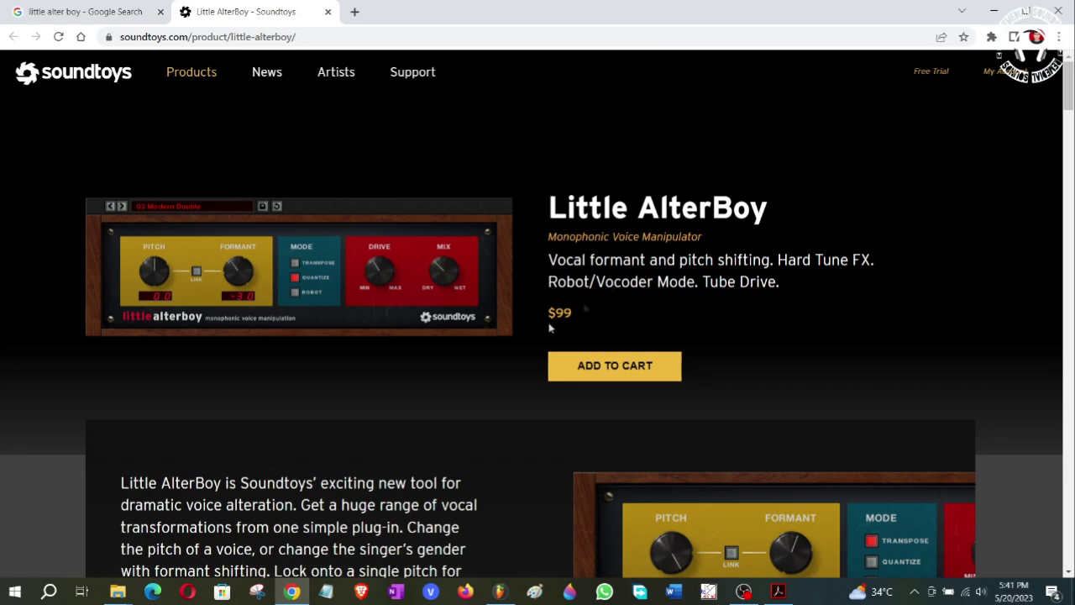
{"action": "mouse_move", "coordinate": [120, 595]}
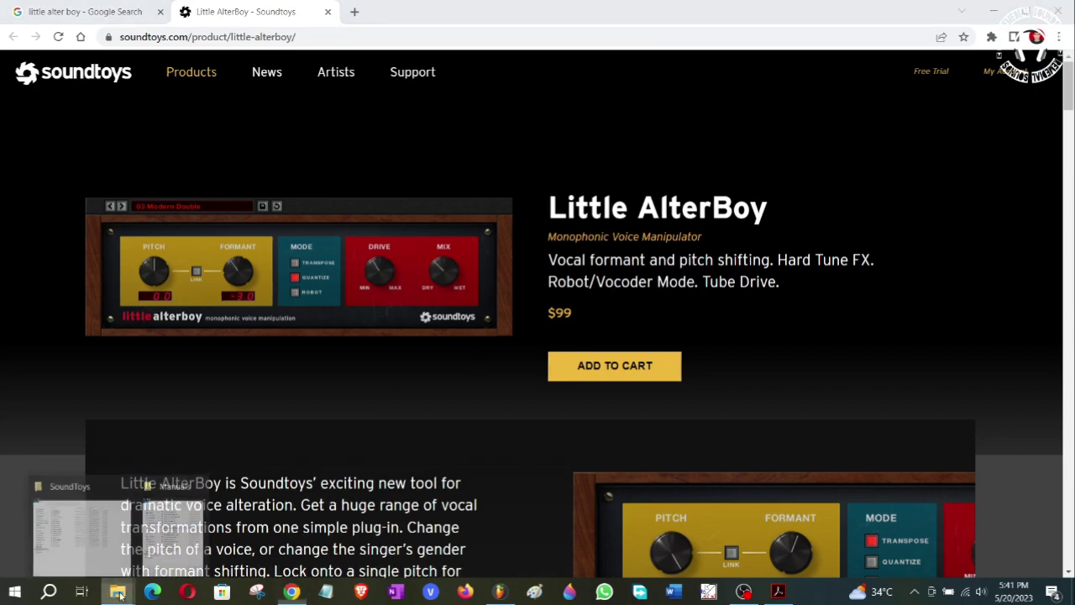
{"action": "left_click", "coordinate": [82, 529]}
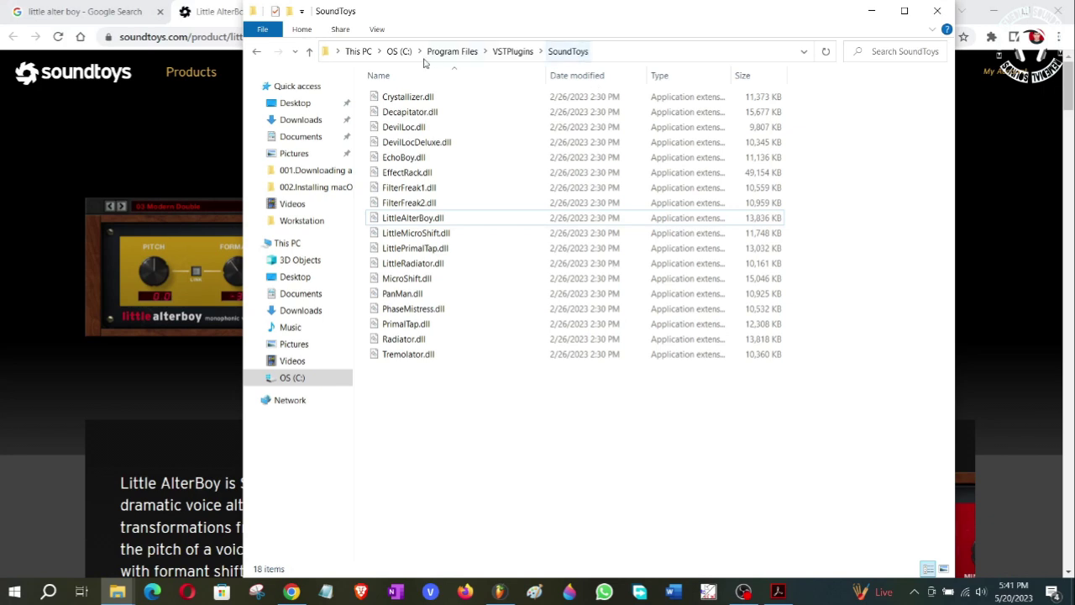
{"action": "left_click", "coordinate": [648, 52]}
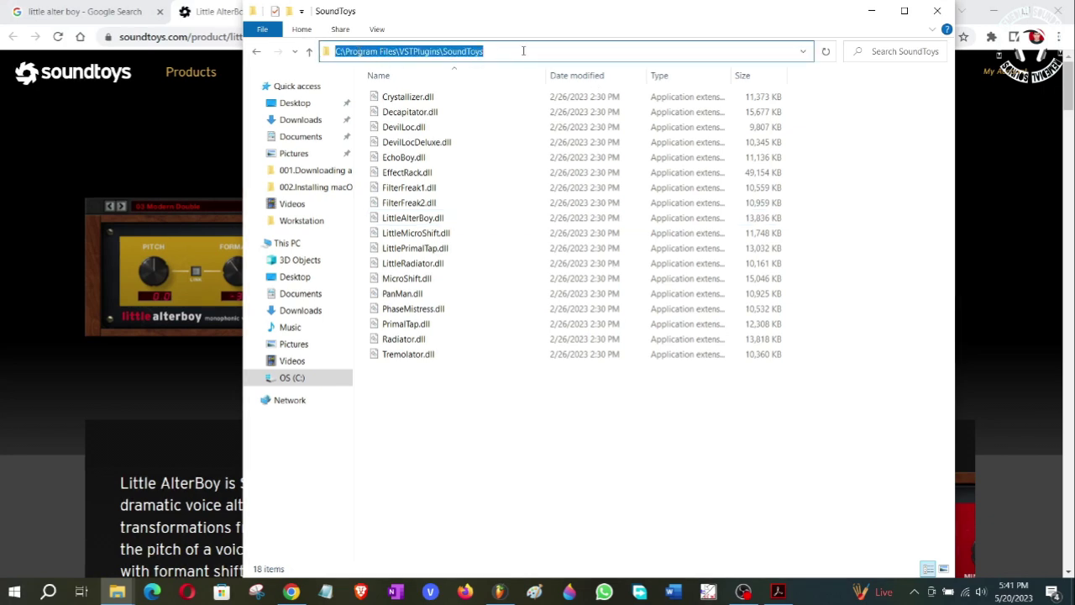
{"action": "left_click", "coordinate": [454, 451]}
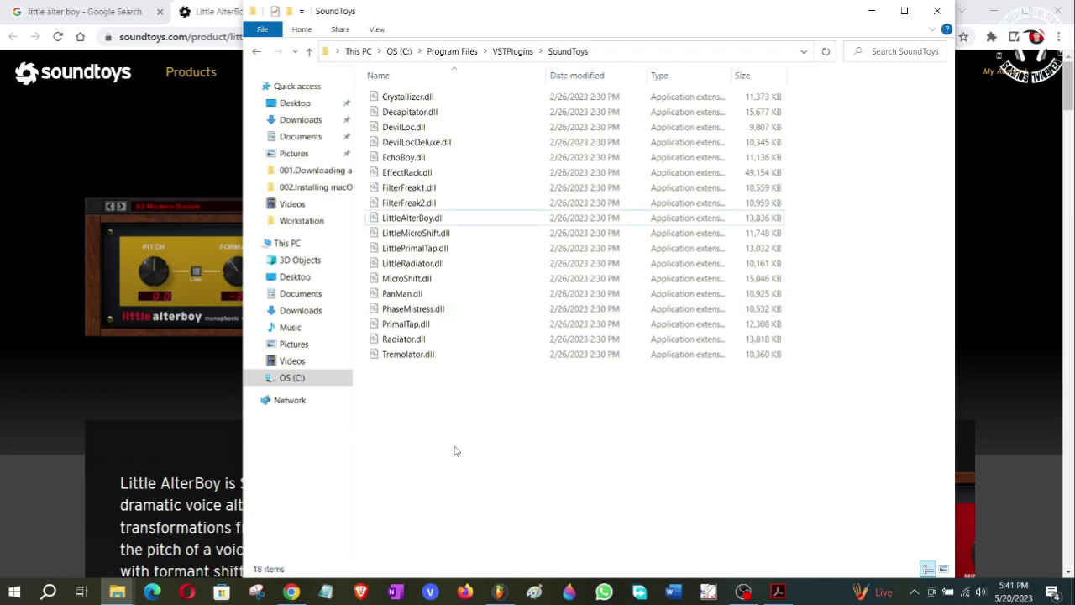
{"action": "left_click", "coordinate": [871, 13]}
{"action": "mouse_move", "coordinate": [122, 581]}
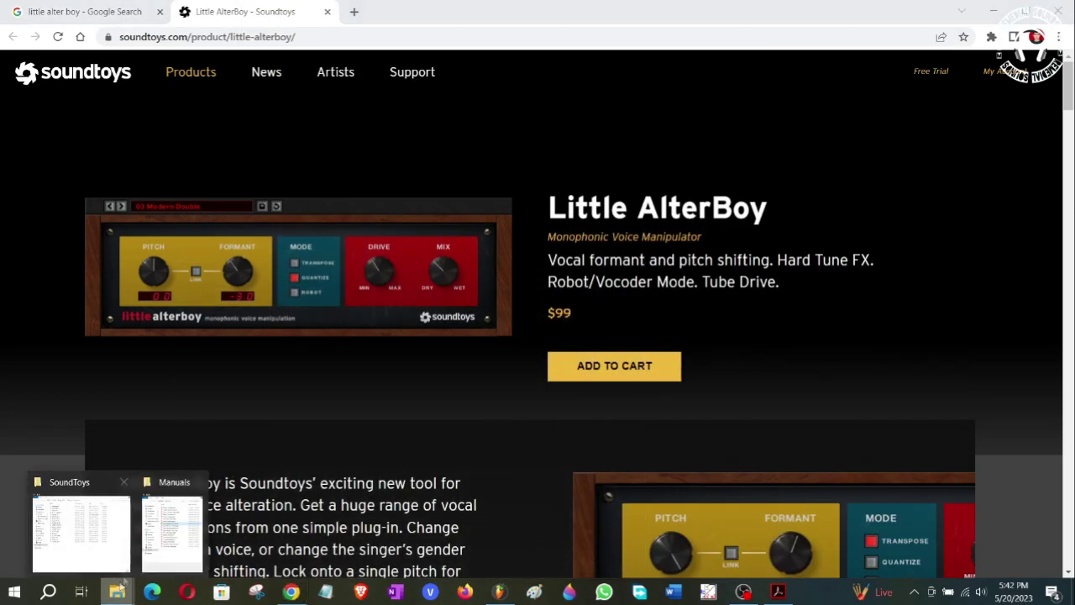
{"action": "left_click", "coordinate": [172, 525]}
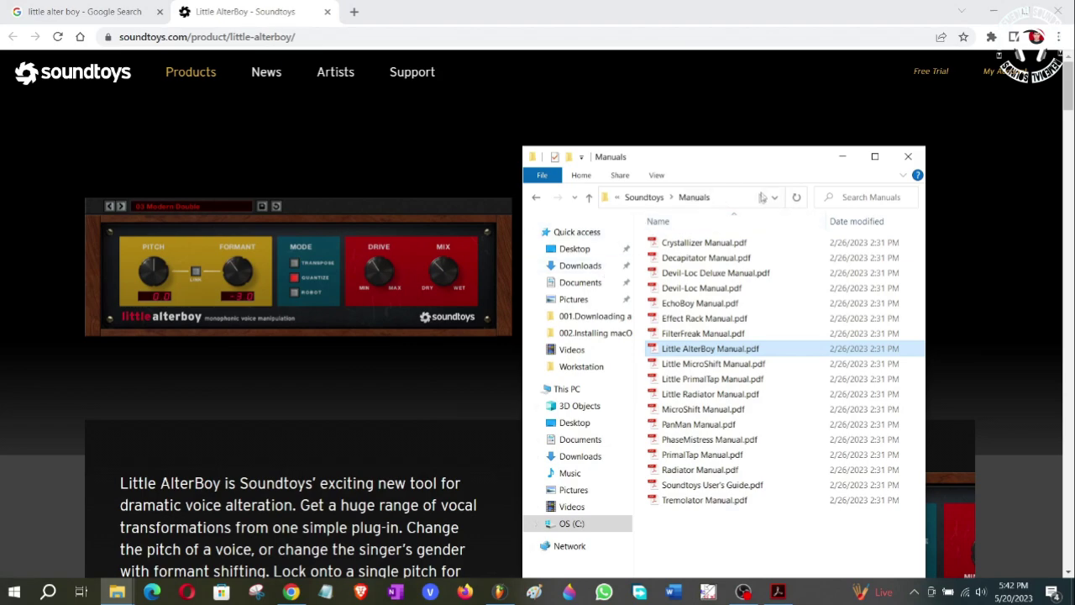
{"action": "left_click_drag", "start_coordinate": [801, 166], "coordinate": [686, 107]}
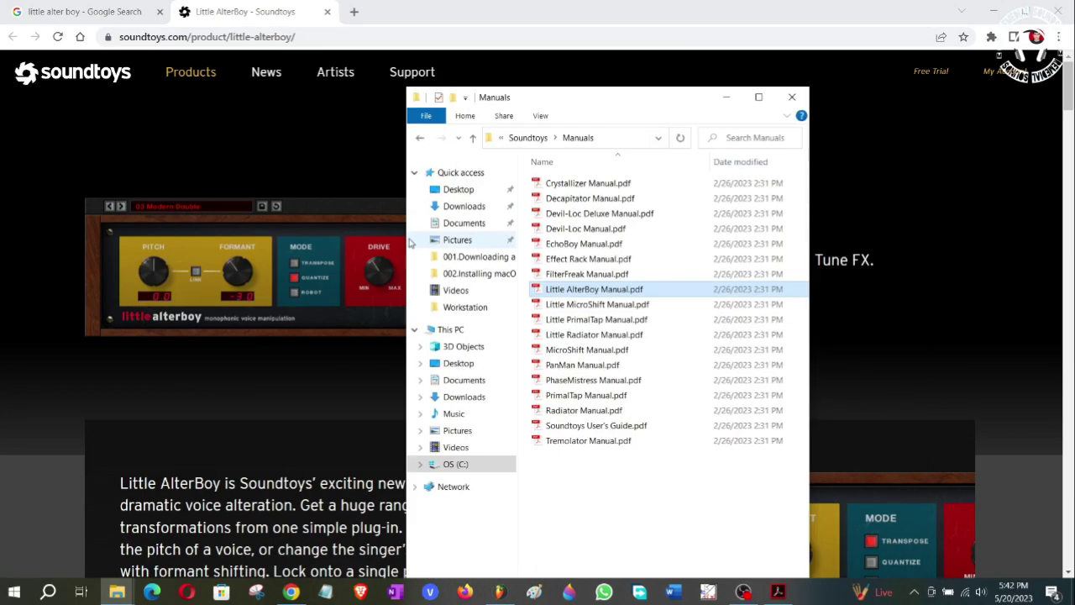
{"action": "left_click_drag", "start_coordinate": [407, 243], "coordinate": [56, 242]}
{"action": "left_click", "coordinate": [465, 136]}
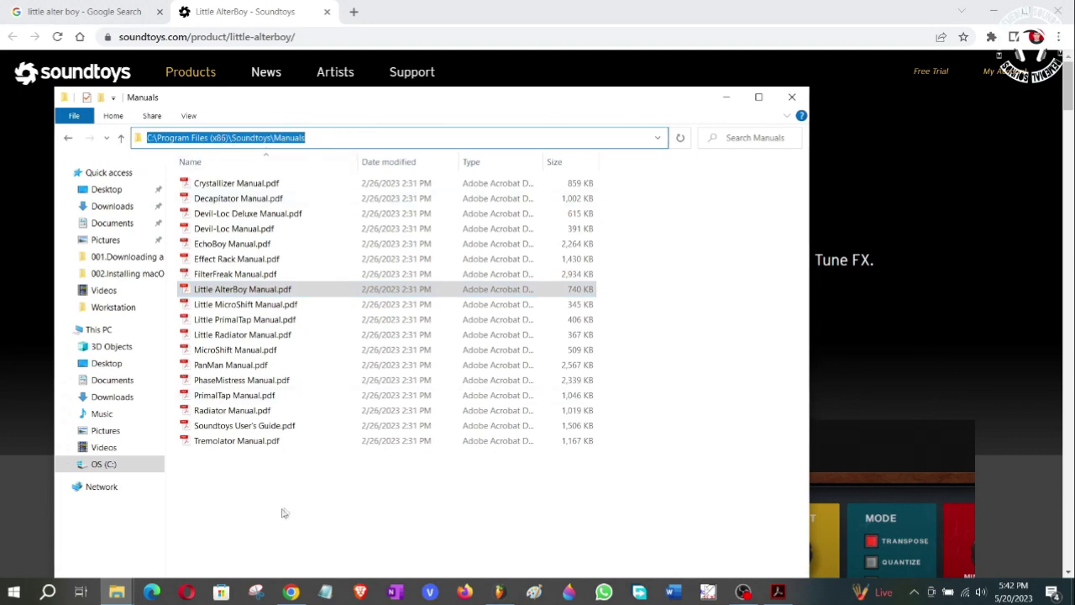
{"action": "left_click", "coordinate": [291, 480]}
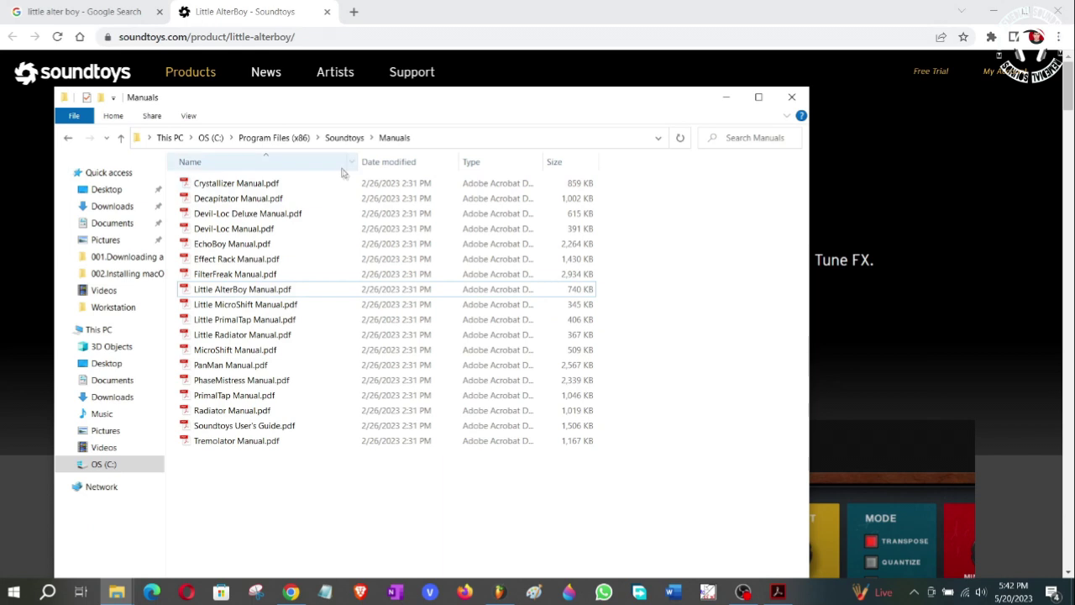
{"action": "left_click", "coordinate": [437, 138]}
{"action": "double_click", "coordinate": [385, 140]}
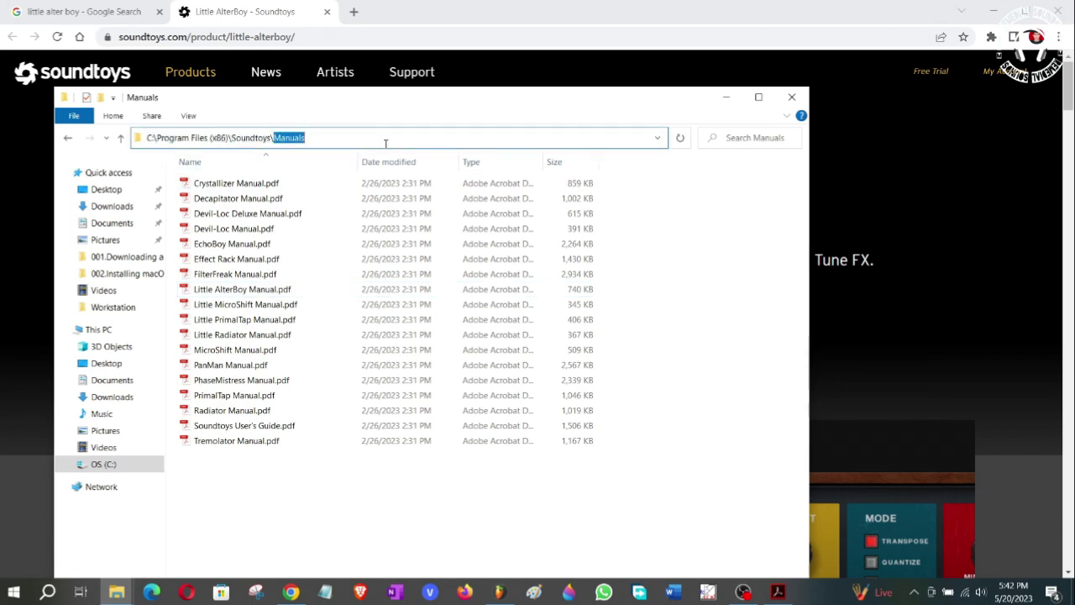
{"action": "key", "text": "BackSpace"}
{"action": "key", "text": "Return"}
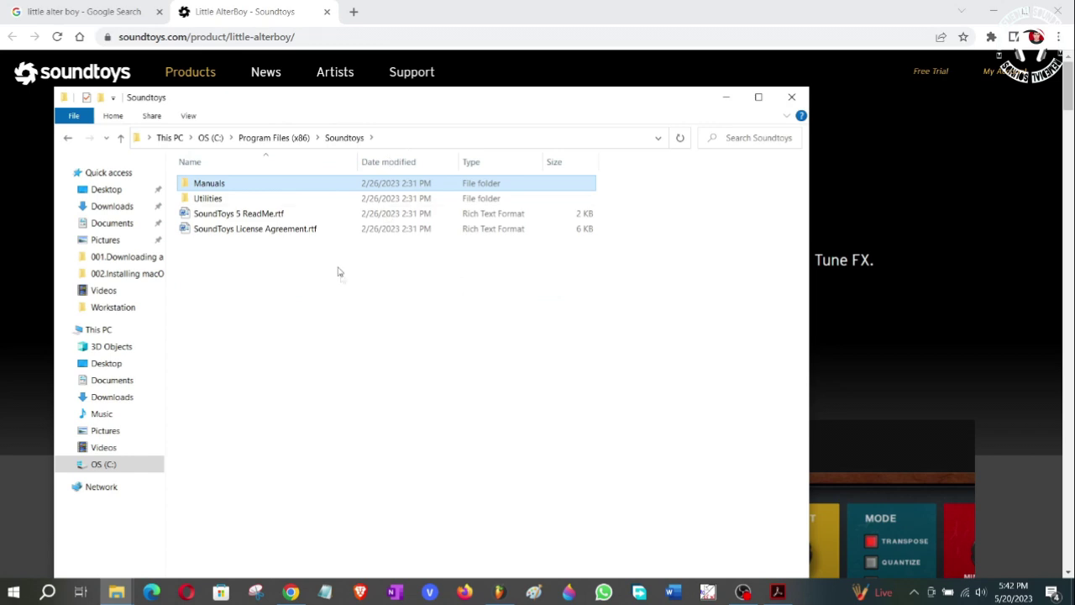
{"action": "double_click", "coordinate": [207, 199]}
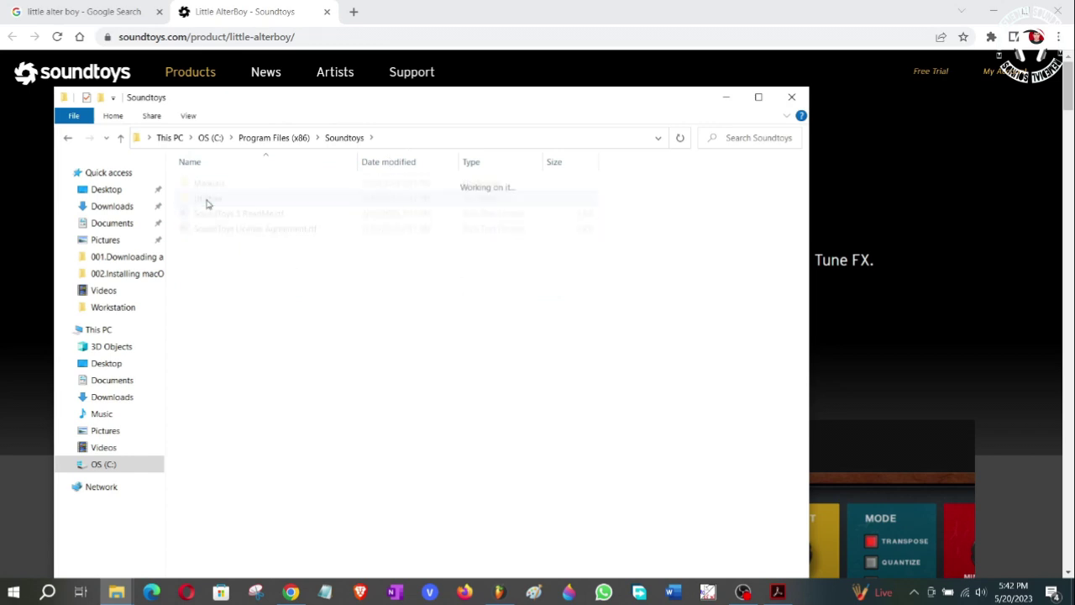
{"action": "left_click", "coordinate": [329, 139]}
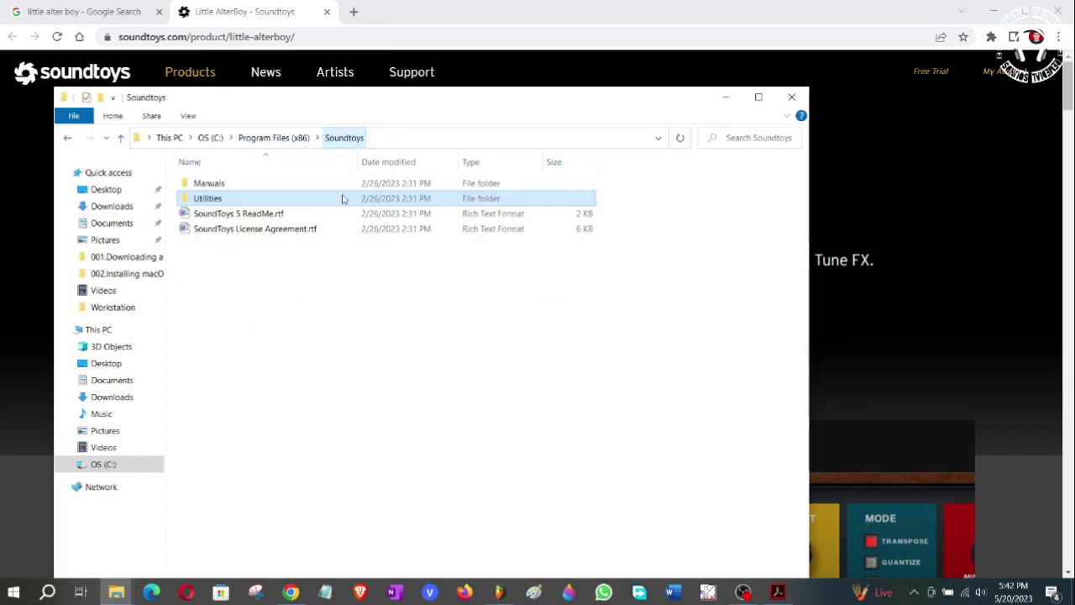
{"action": "left_click", "coordinate": [281, 138]}
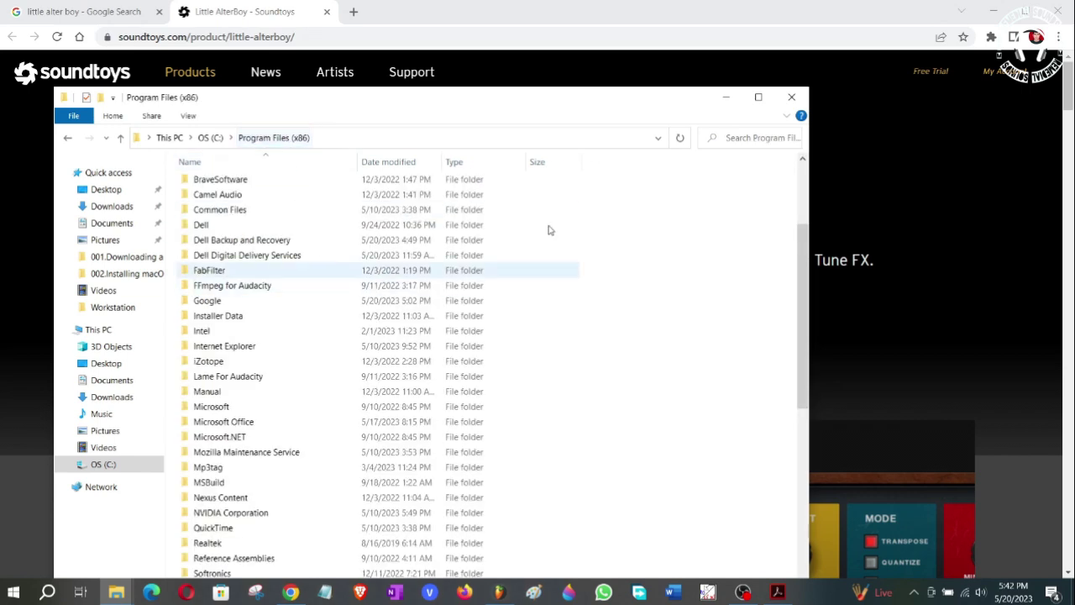
{"action": "left_click", "coordinate": [726, 98]}
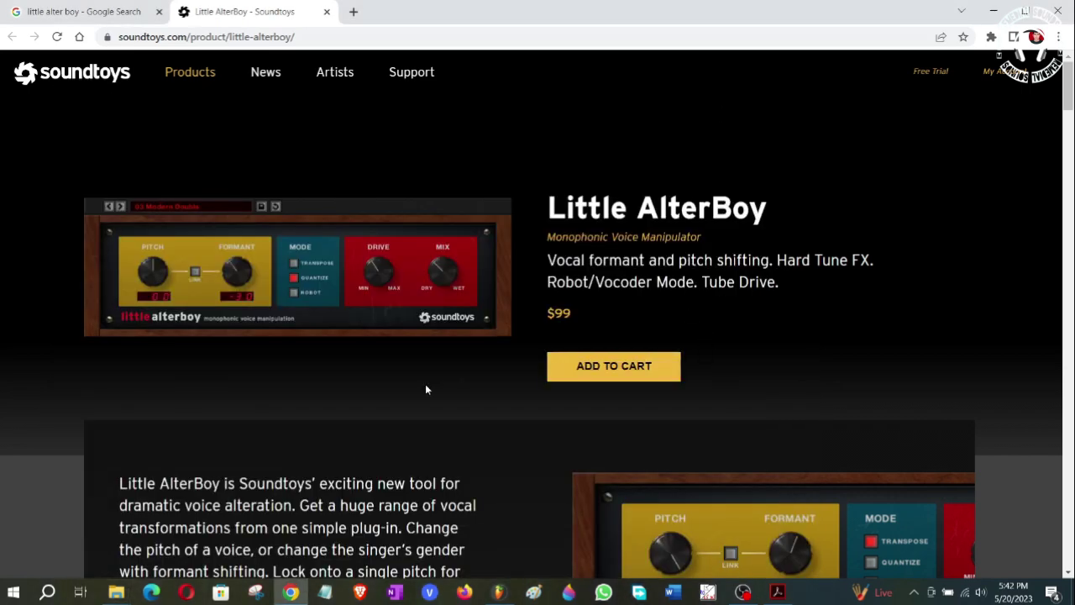
{"action": "left_click", "coordinate": [498, 592]}
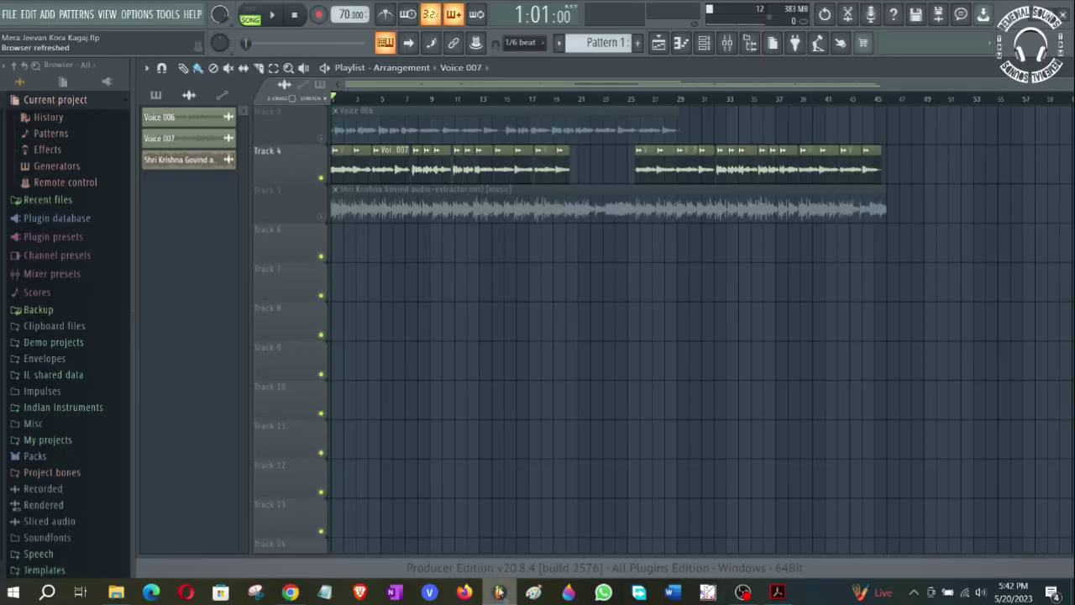
{"action": "left_click", "coordinate": [164, 14]}
{"action": "mouse_move", "coordinate": [135, 7]}
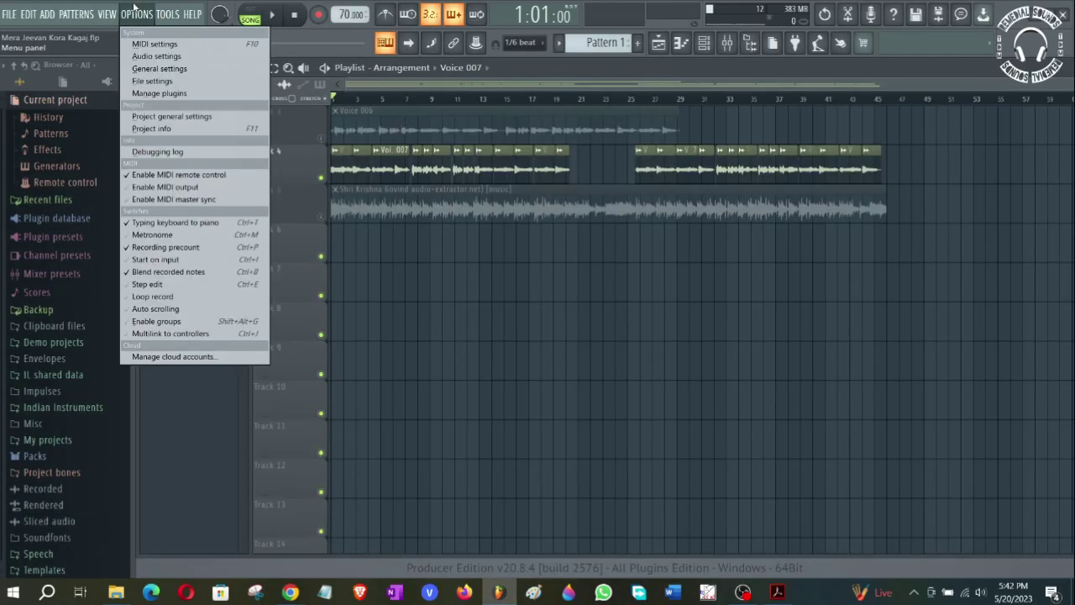
{"action": "left_click", "coordinate": [158, 93]}
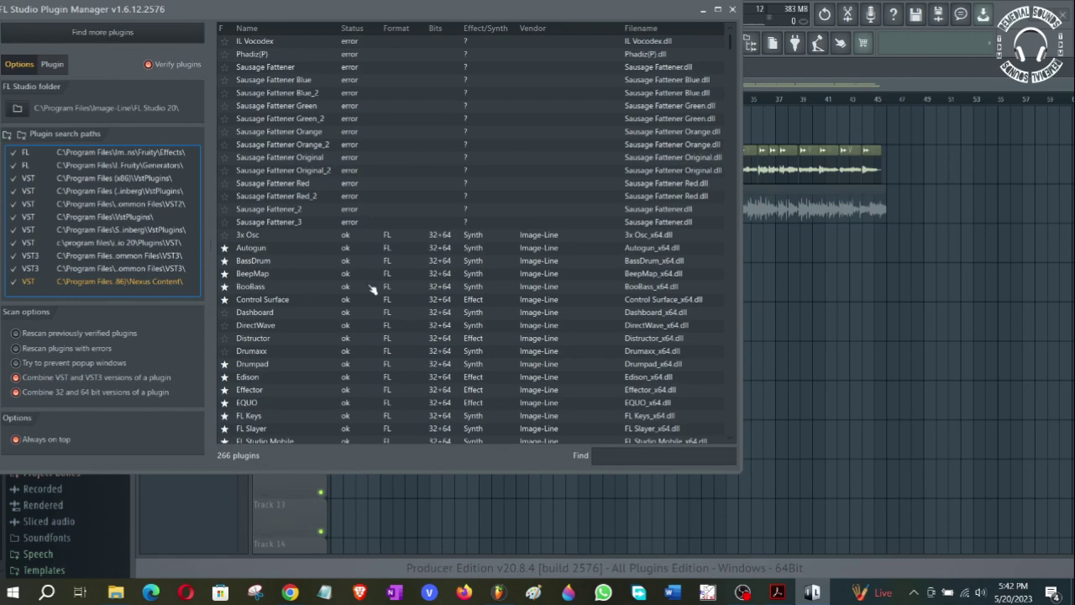
{"action": "left_click_drag", "start_coordinate": [625, 15], "coordinate": [726, 95]}
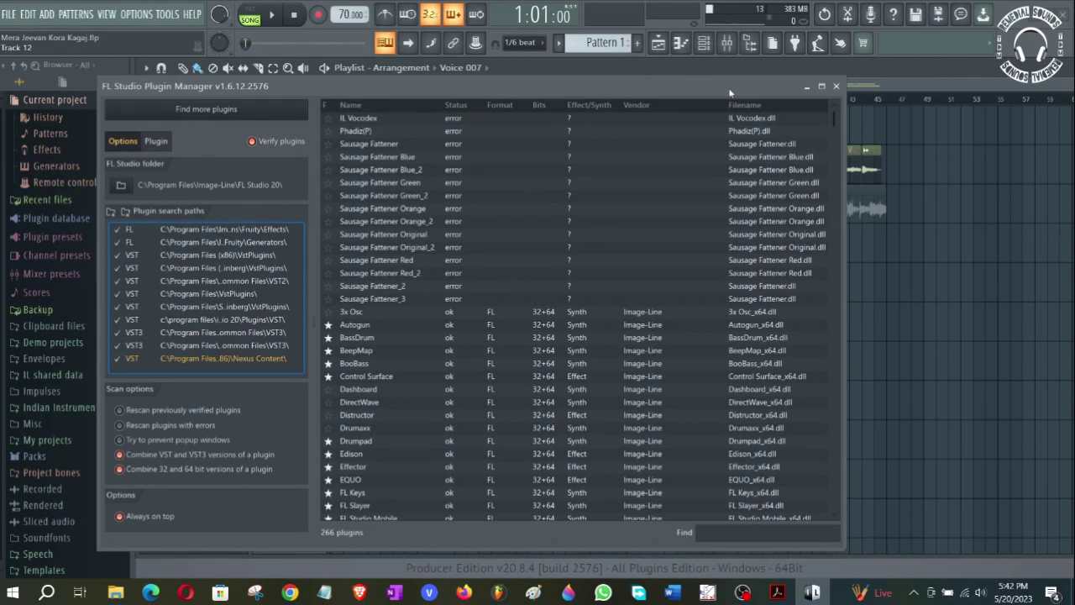
{"action": "left_click", "coordinate": [831, 89]}
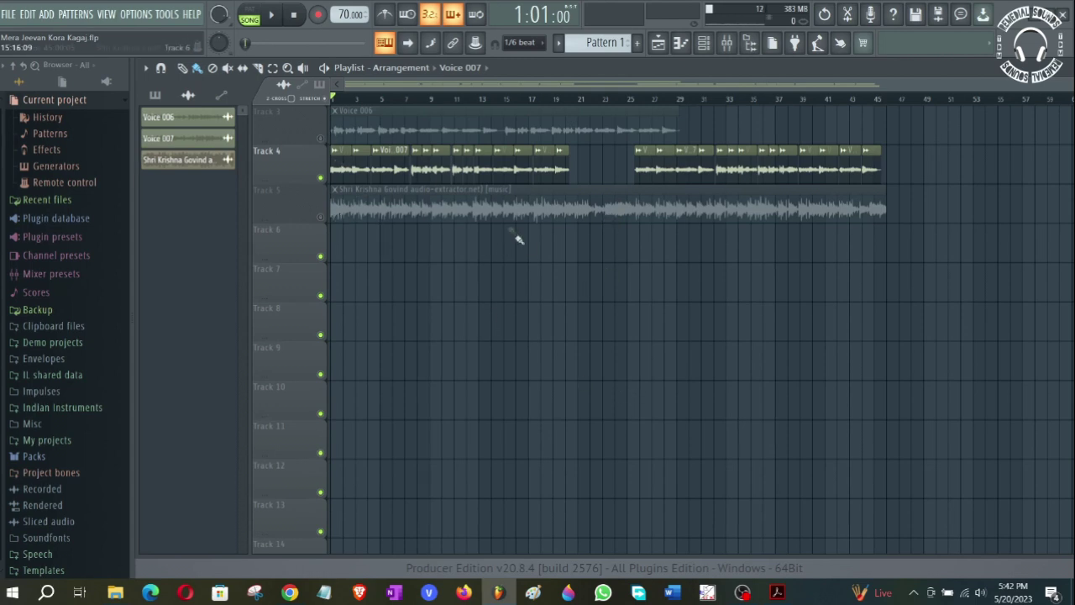
Step: Play the song, open the Voice 007 clip settings, and show Mixer Insert 4
{"action": "left_click", "coordinate": [274, 17]}
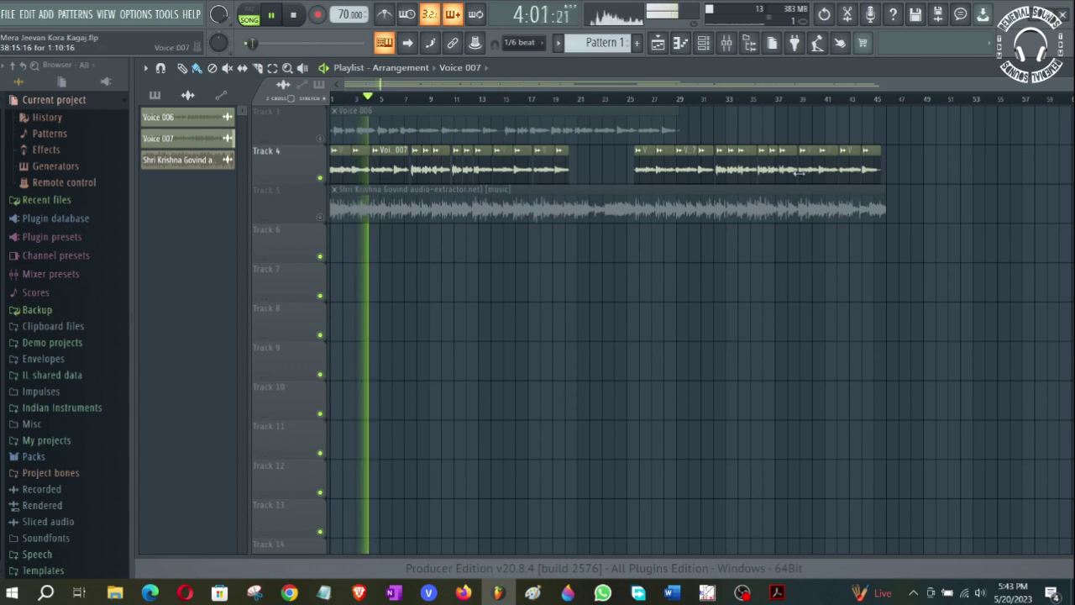
{"action": "double_click", "coordinate": [661, 162]}
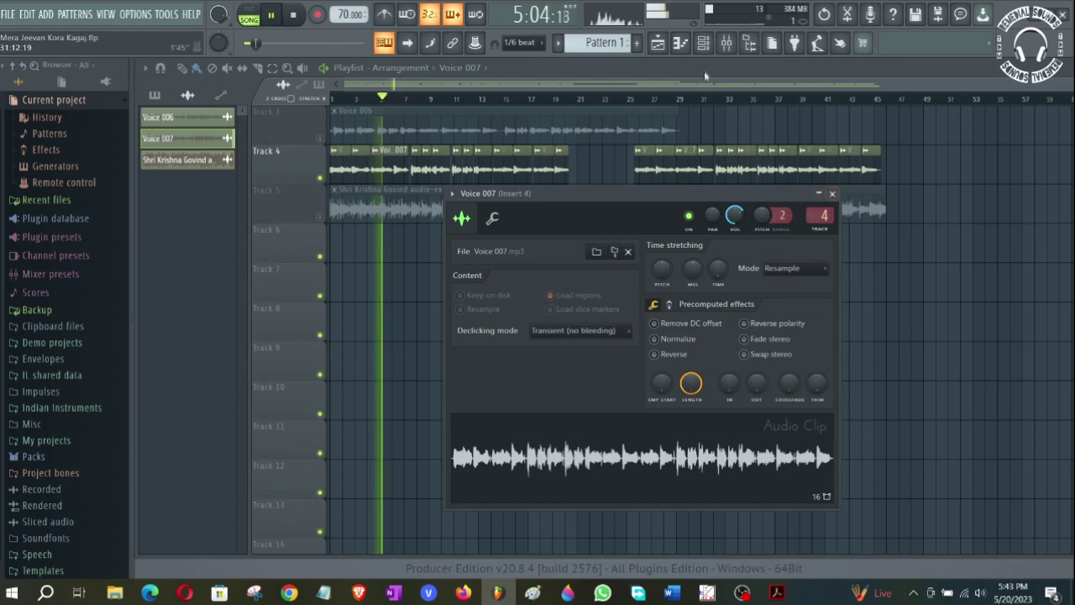
{"action": "left_click", "coordinate": [725, 44]}
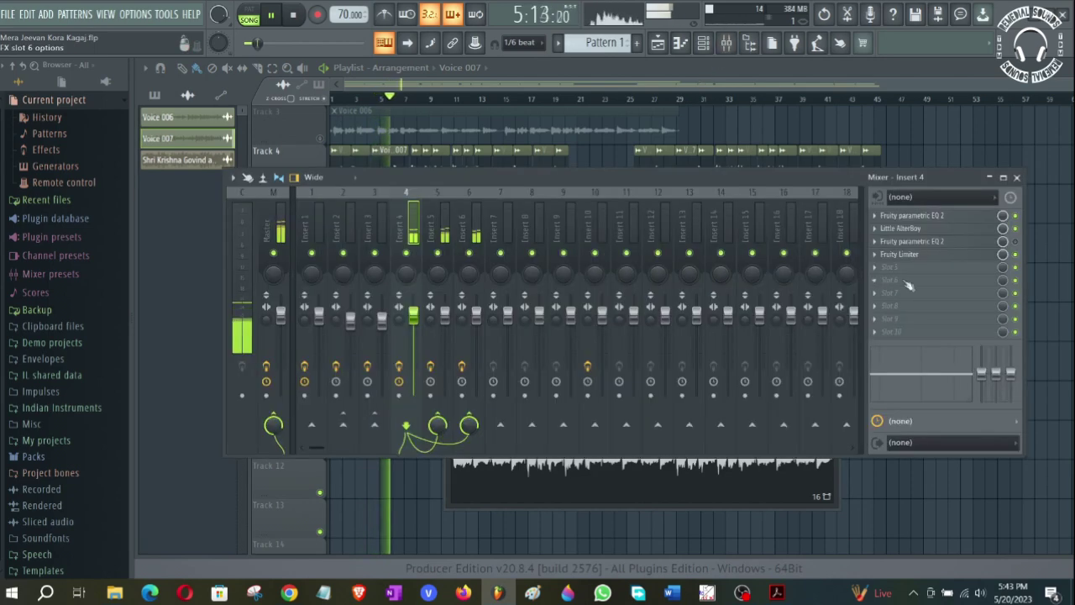
Step: Reposition the mixer, restart playback, and bypass the second Fruity parametric EQ 2 in slot 3
{"action": "left_click_drag", "start_coordinate": [789, 285], "coordinate": [769, 261]}
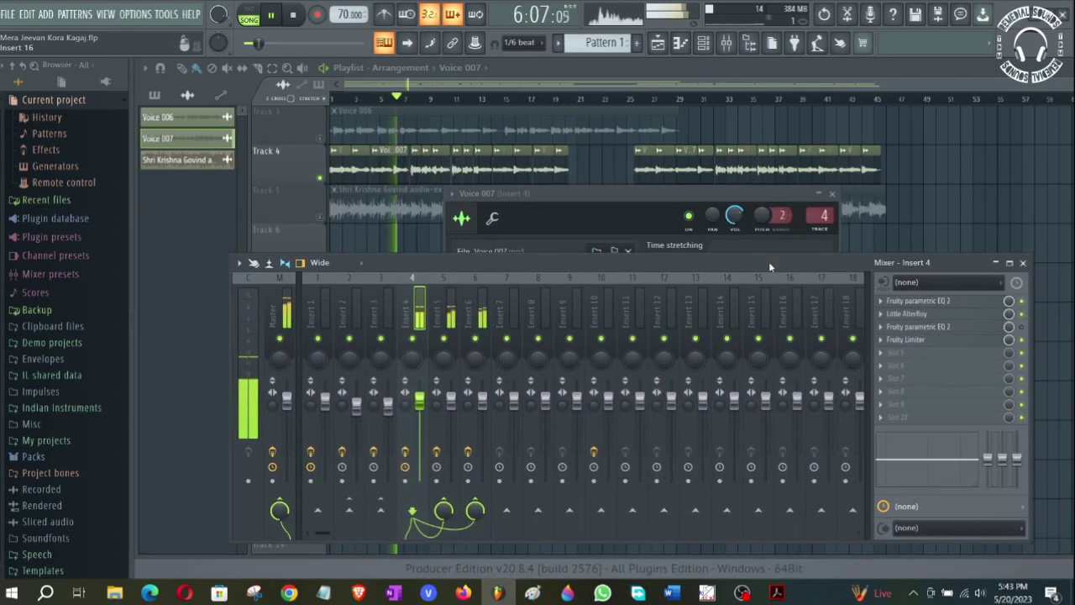
{"action": "left_click", "coordinate": [293, 15]}
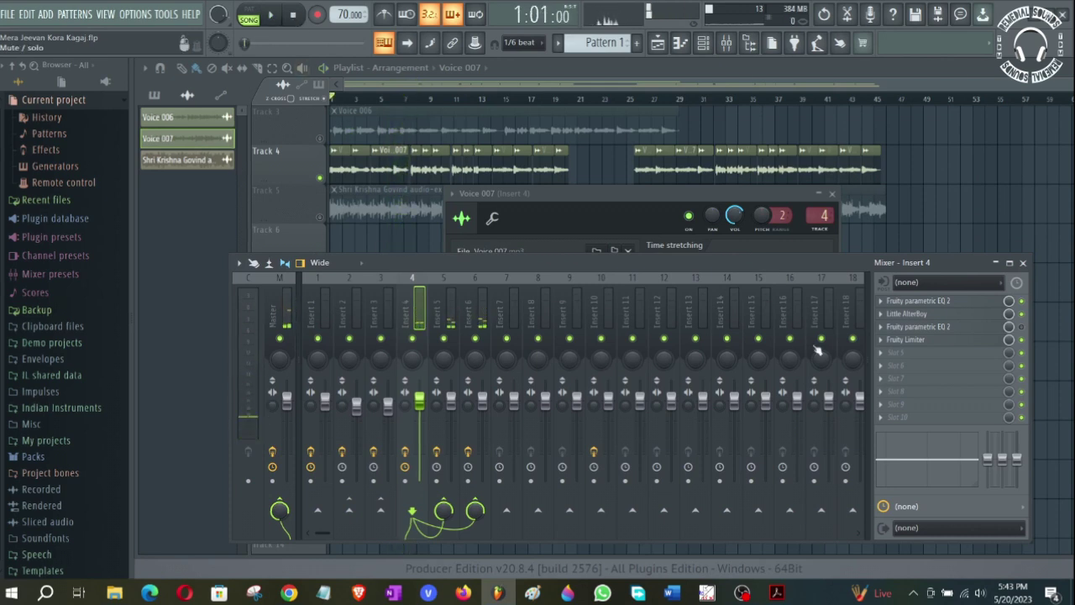
{"action": "left_click_drag", "start_coordinate": [682, 265], "coordinate": [655, 242]}
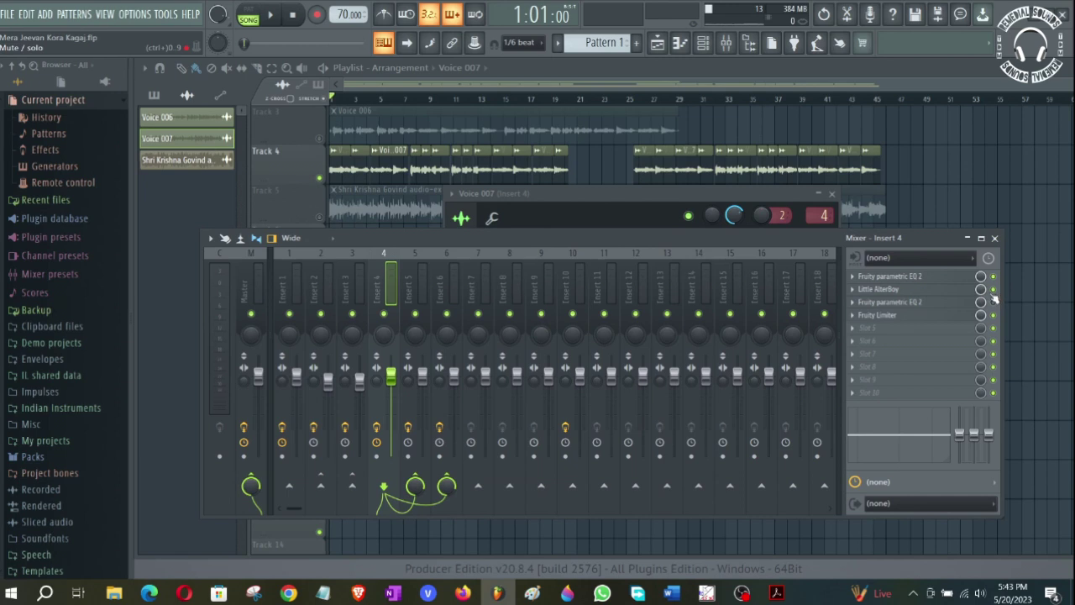
{"action": "key", "text": "space"}
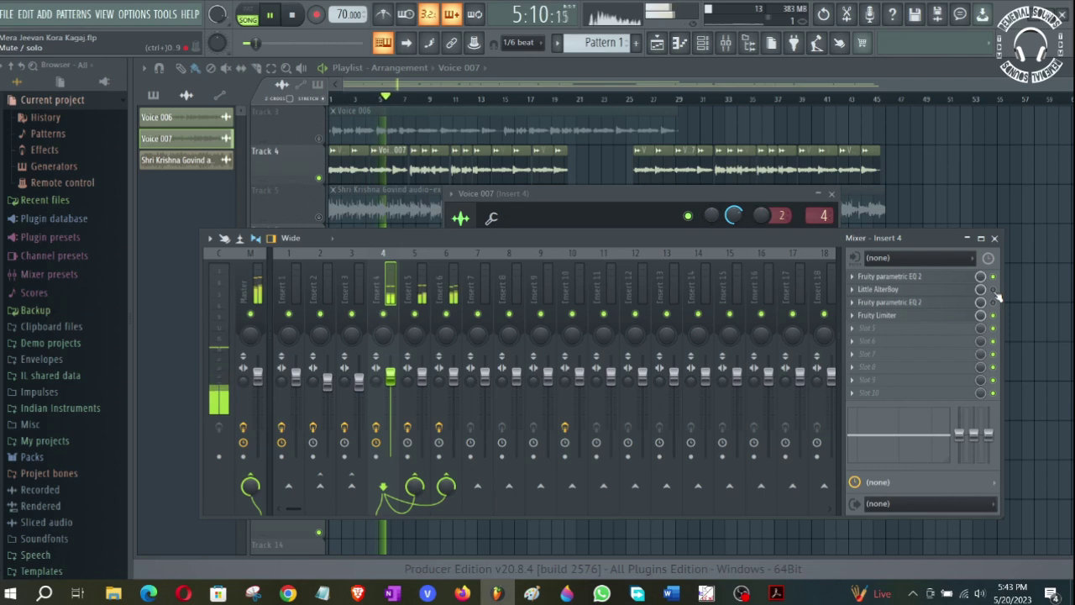
{"action": "left_click", "coordinate": [996, 299]}
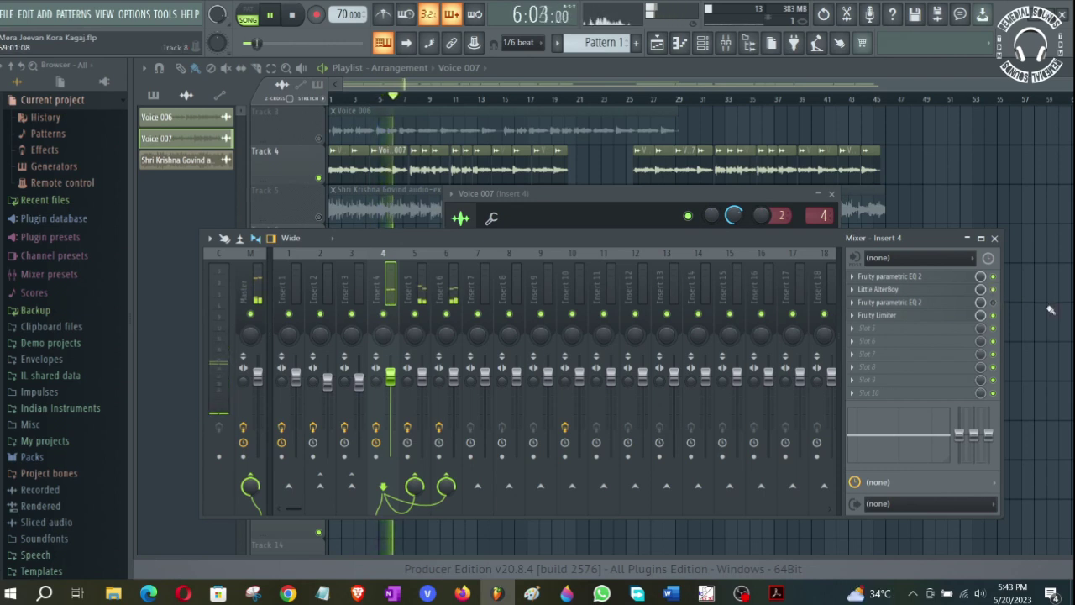
{"action": "left_click", "coordinate": [892, 292]}
Step: In Little AlterBoy, drop Pitch from 12.0 to 0.0 and Formant from 3.0 to -0.1
{"action": "left_click", "coordinate": [892, 292]}
{"action": "left_click", "coordinate": [892, 291]}
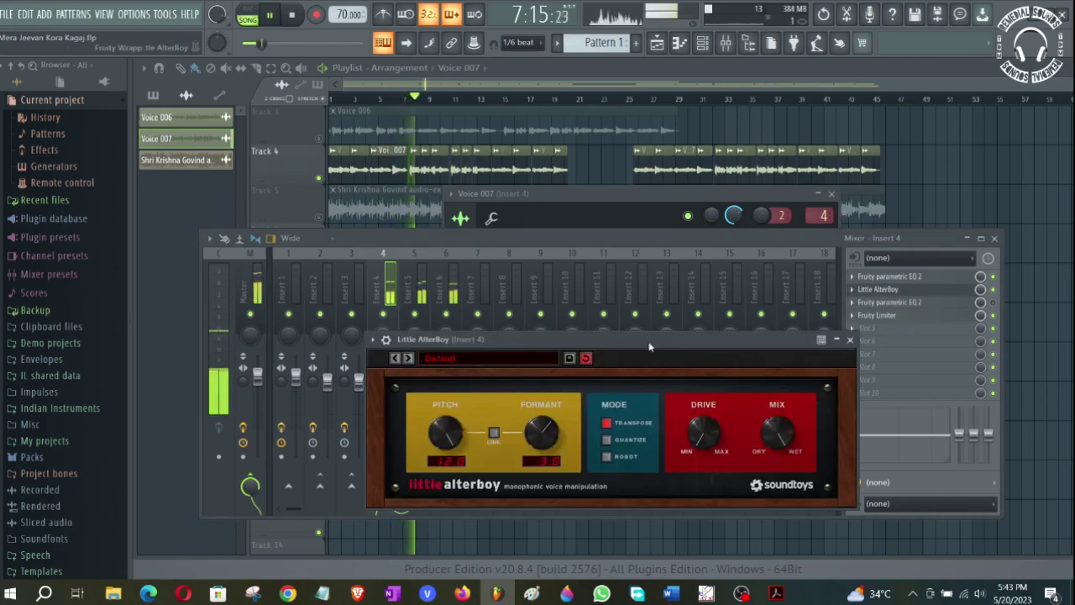
{"action": "left_click_drag", "start_coordinate": [649, 346], "coordinate": [592, 301]}
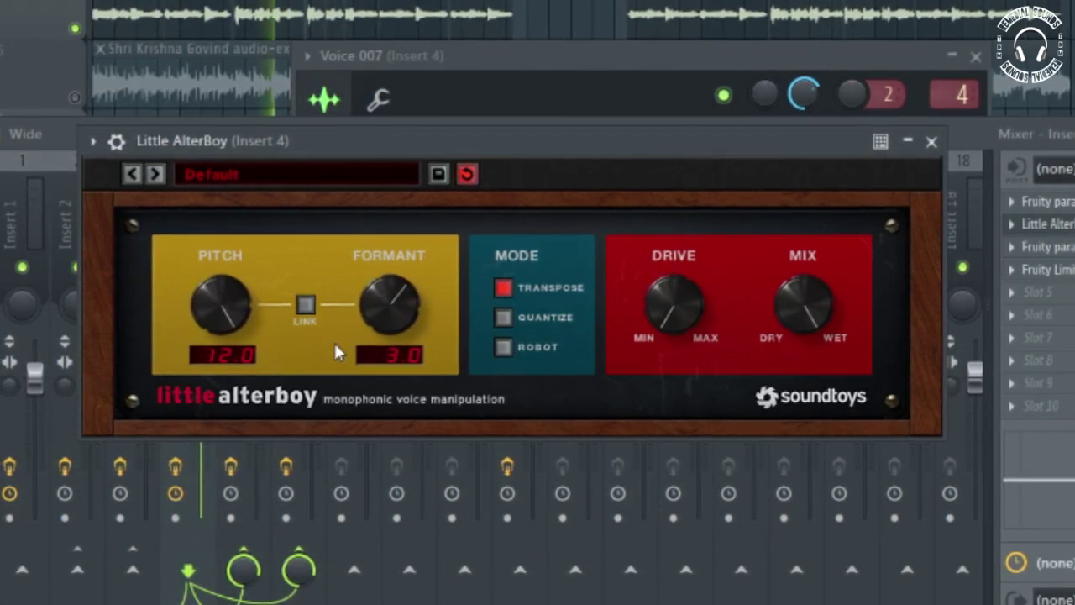
{"action": "left_click_drag", "start_coordinate": [232, 320], "coordinate": [319, 525]}
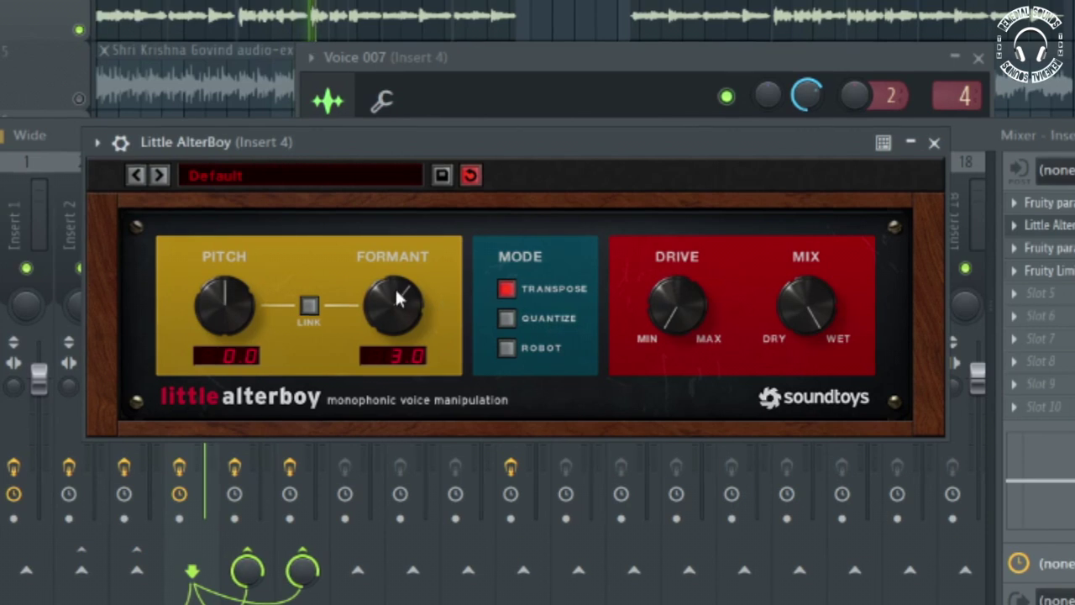
{"action": "left_click_drag", "start_coordinate": [395, 287], "coordinate": [400, 323]}
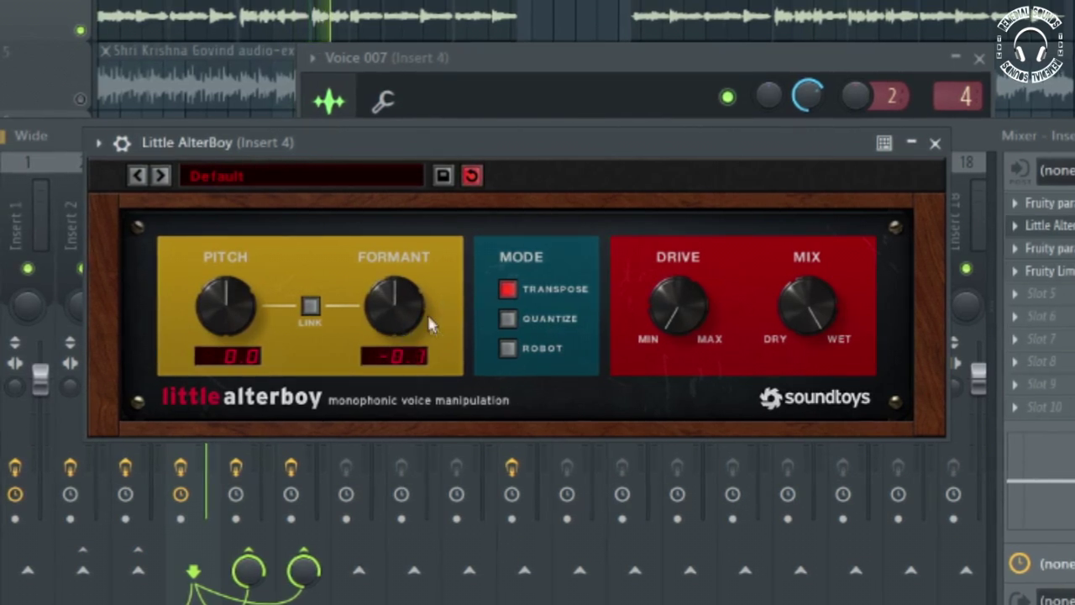
Step: Bring Little AlterBoy's Pitch back to 12.0 and raise Formant to 3.6 for a female-like voice
{"action": "scroll", "coordinate": [396, 294], "scroll_direction": "down", "scroll_amount": 3}
{"action": "scroll", "coordinate": [400, 294], "scroll_direction": "up", "scroll_amount": 4}
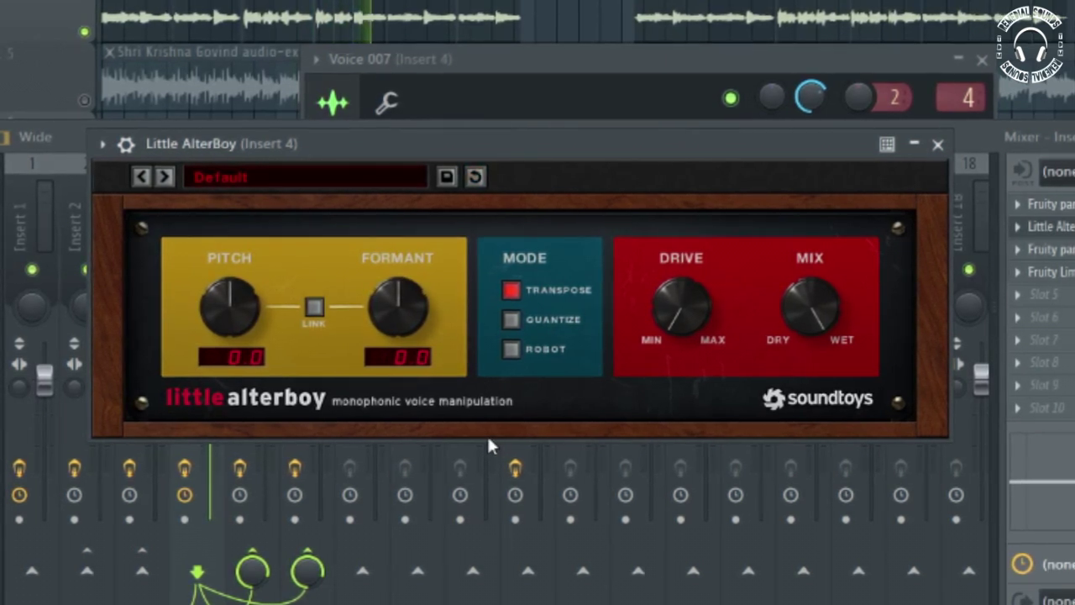
{"action": "left_click_drag", "start_coordinate": [216, 313], "coordinate": [218, 143]}
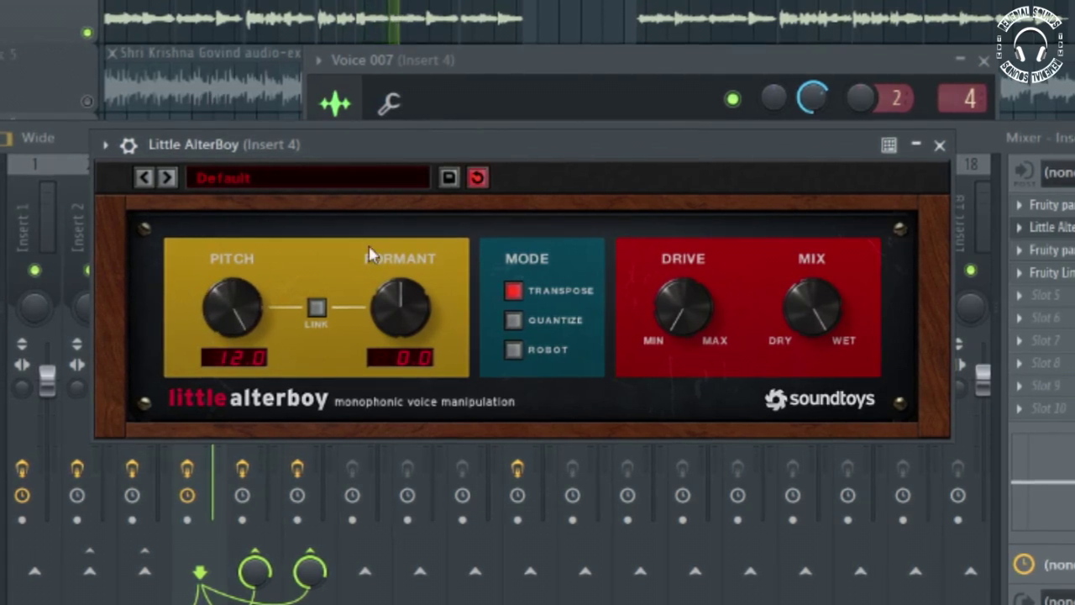
{"action": "left_click_drag", "start_coordinate": [400, 299], "coordinate": [440, 280]}
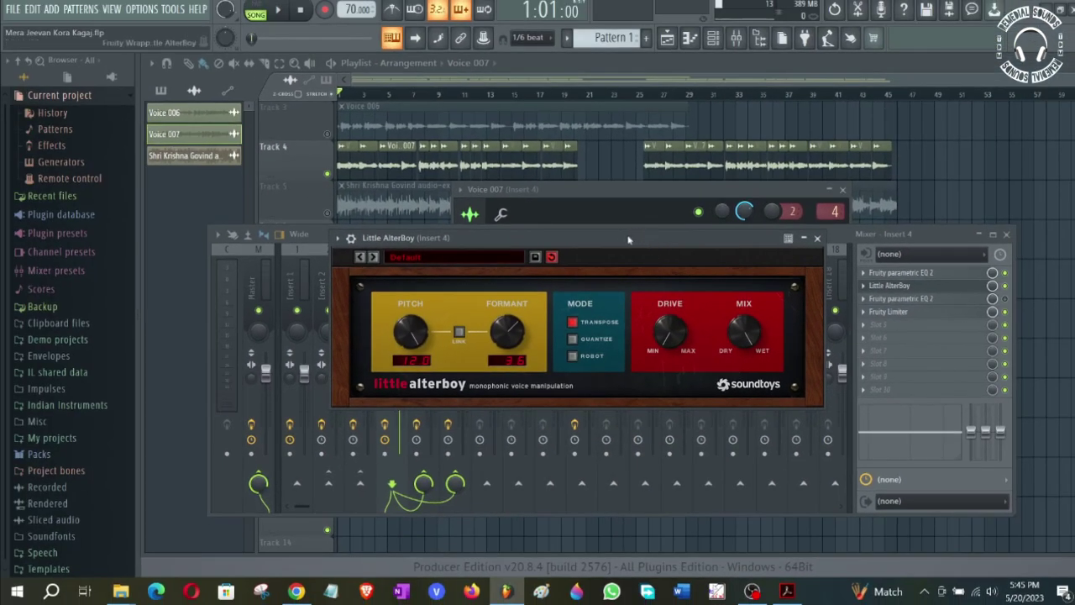
{"action": "mouse_move", "coordinate": [632, 240]}
{"action": "left_mouse_down"}
{"action": "mouse_move", "coordinate": [642, 262]}
{"action": "mouse_move", "coordinate": [631, 259]}
{"action": "left_mouse_up"}
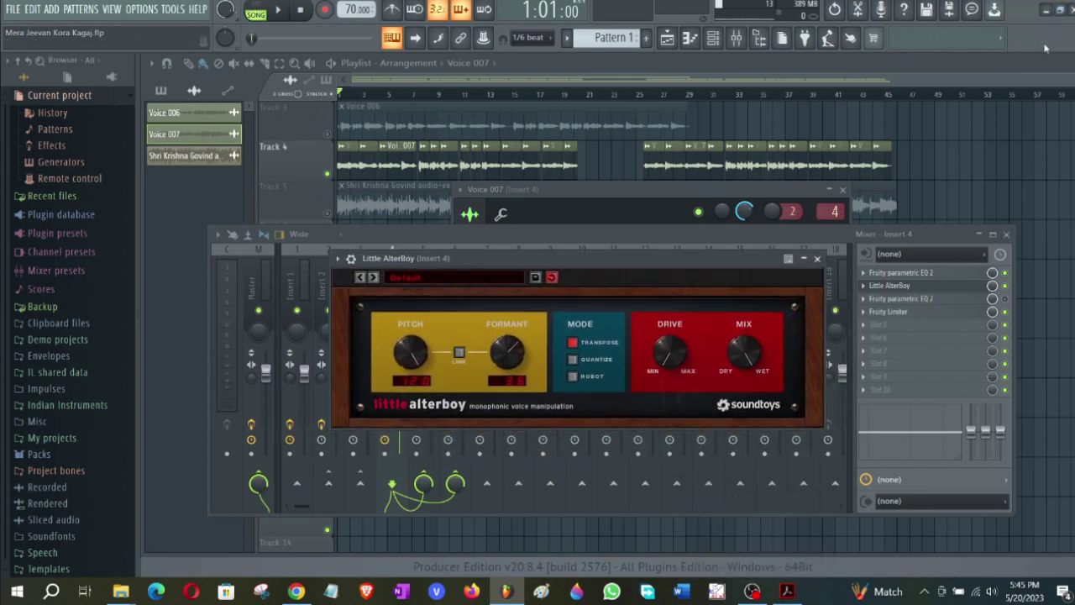